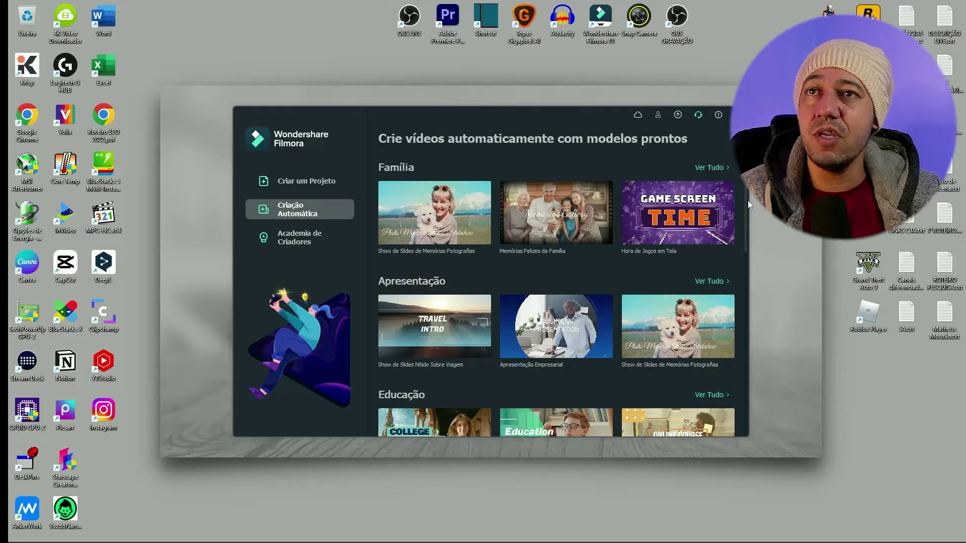
Step: Browse the Família templates for automatic creation, preview Clássico Instantâneo and use it for the video
{"action": "scroll", "coordinate": [747, 218], "scroll_direction": "down", "scroll_amount": 3}
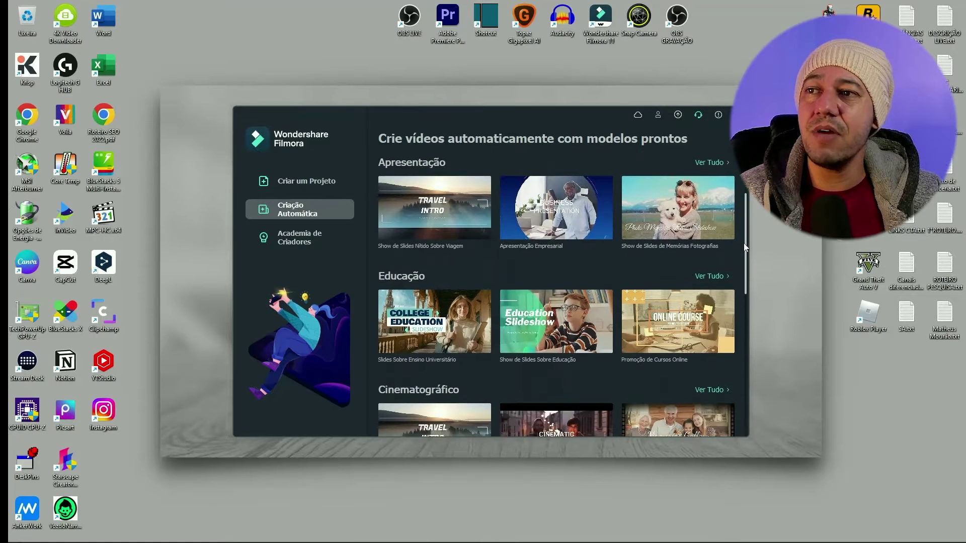
{"action": "left_click_drag", "start_coordinate": [745, 252], "coordinate": [730, 202]}
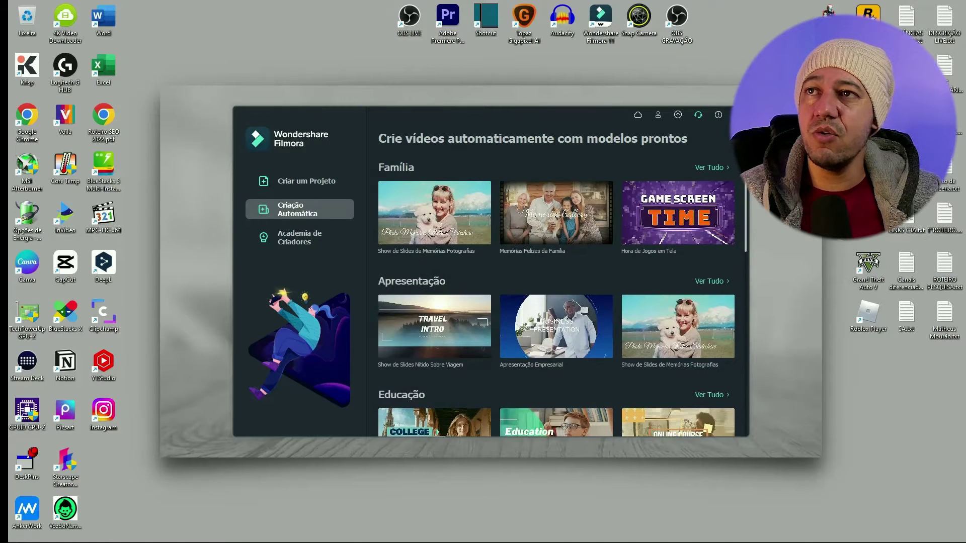
{"action": "left_click", "coordinate": [709, 167]}
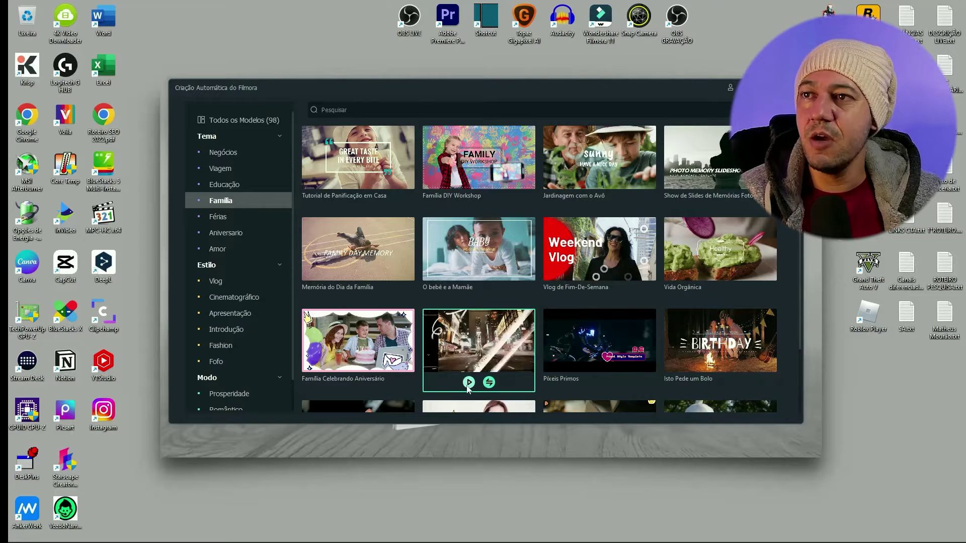
{"action": "left_click", "coordinate": [468, 383]}
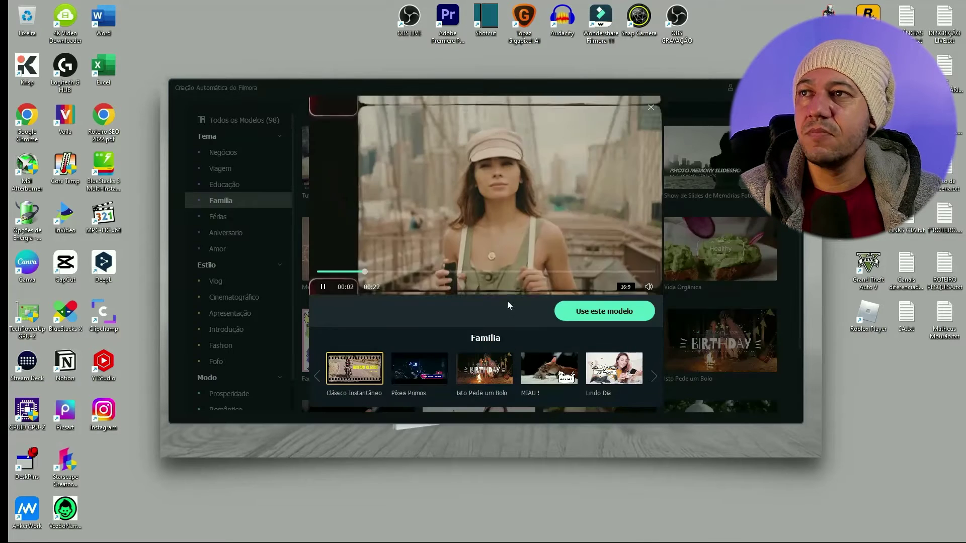
{"action": "left_click", "coordinate": [608, 312]}
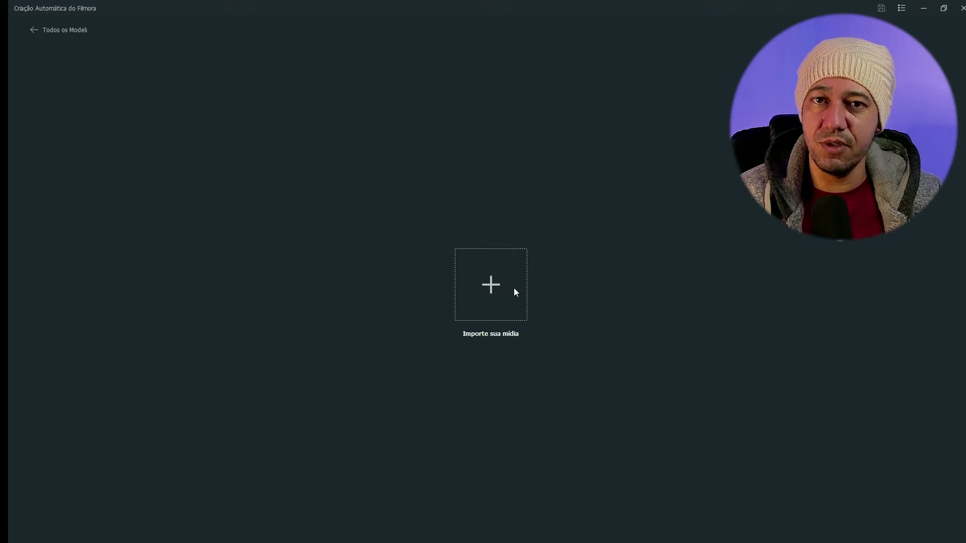
Step: Import all the photos from the video project's imagens folder on the CANAIS YOUTUBE (E:) drive as template media
{"action": "left_click", "coordinate": [483, 308]}
{"action": "scroll", "coordinate": [147, 180], "scroll_direction": "down", "scroll_amount": 2}
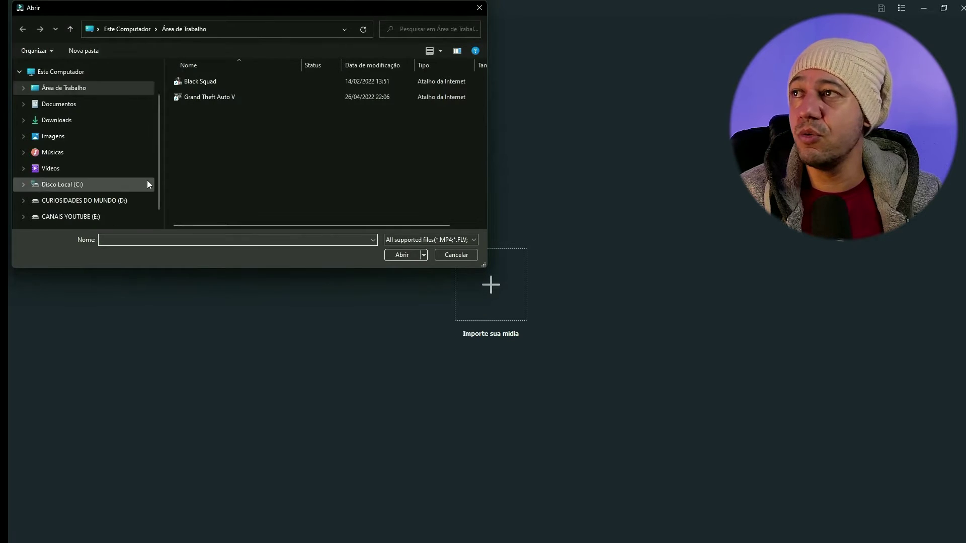
{"action": "left_click", "coordinate": [103, 197]}
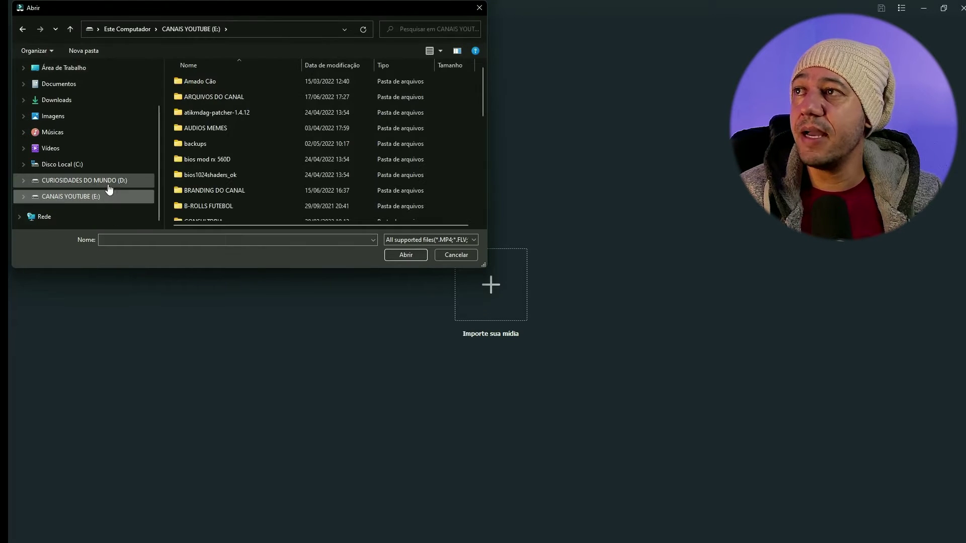
{"action": "scroll", "coordinate": [177, 181], "scroll_direction": "down", "scroll_amount": 6}
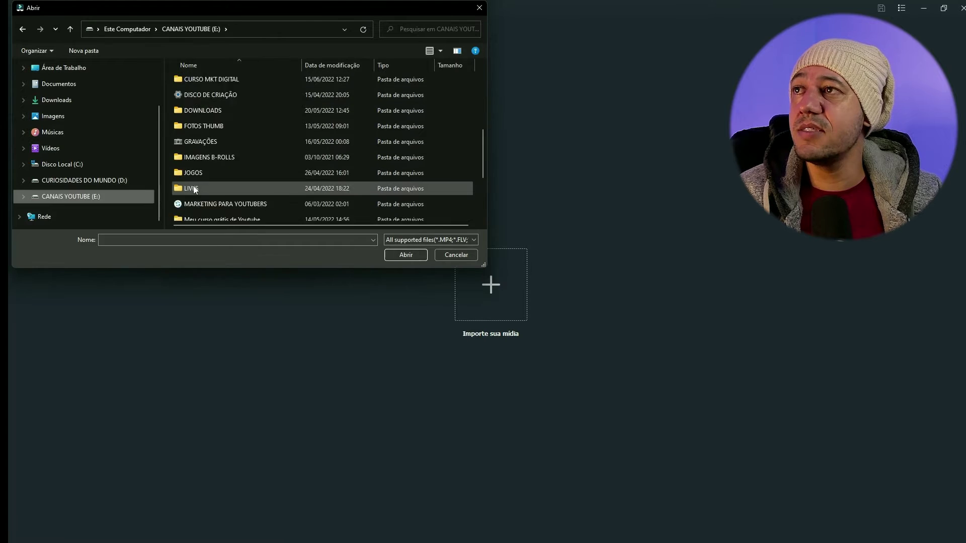
{"action": "double_click", "coordinate": [177, 189]}
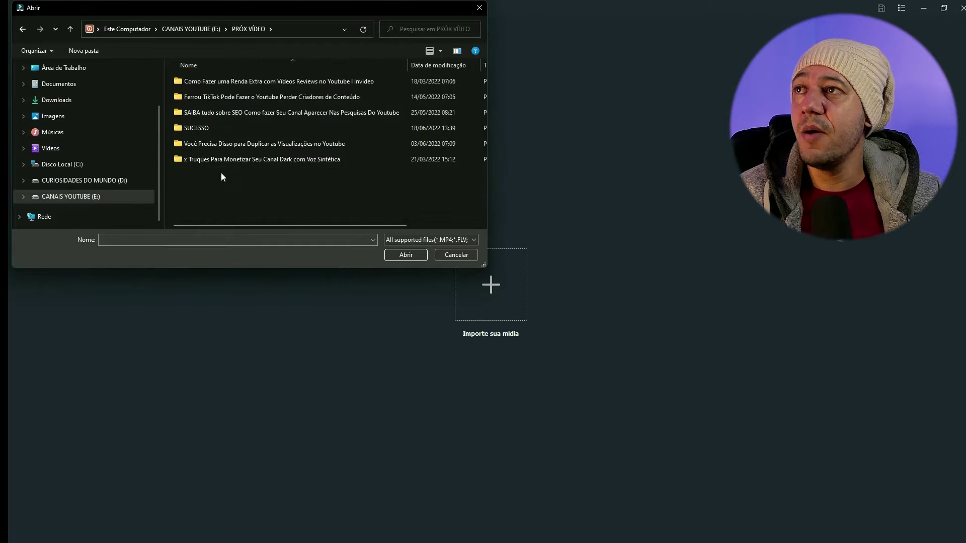
{"action": "double_click", "coordinate": [234, 126]}
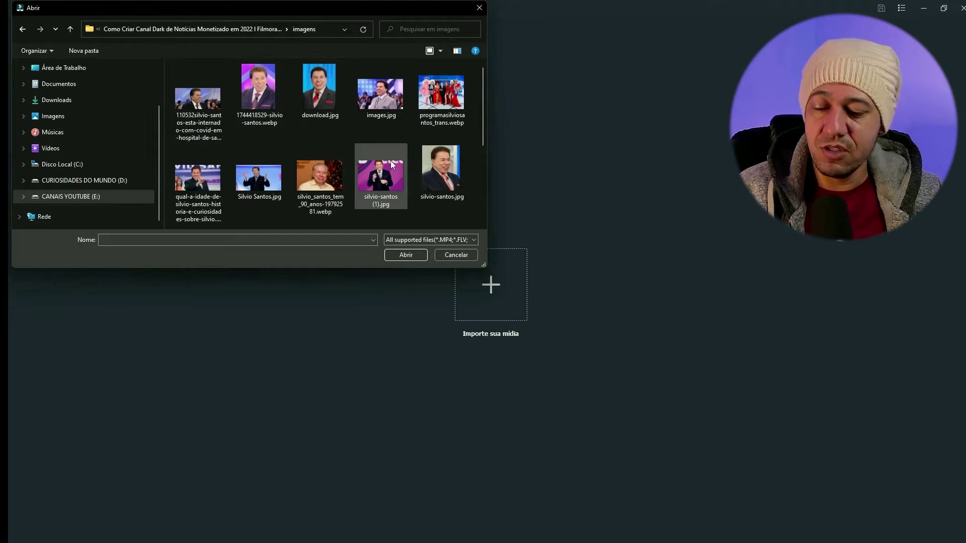
{"action": "key", "text": "ctrl+a"}
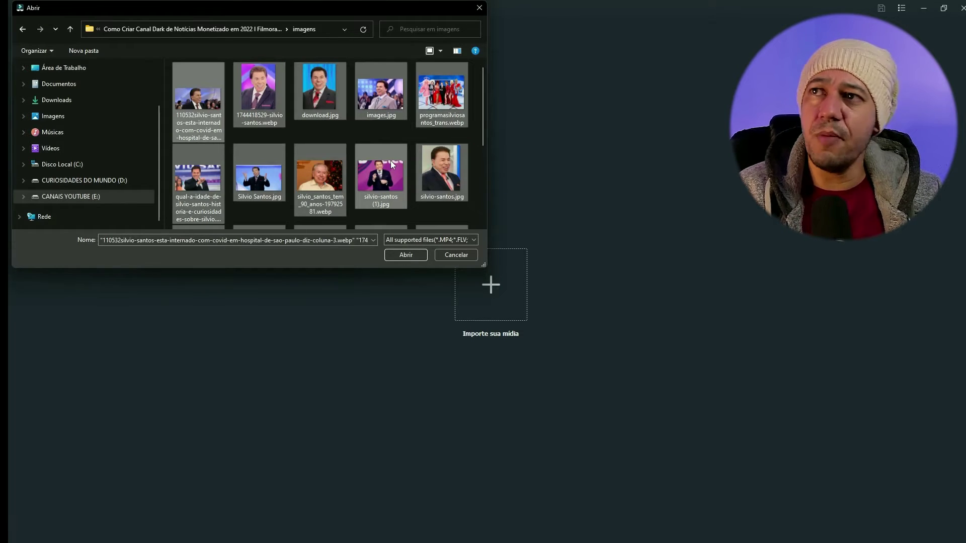
{"action": "left_click", "coordinate": [402, 255]}
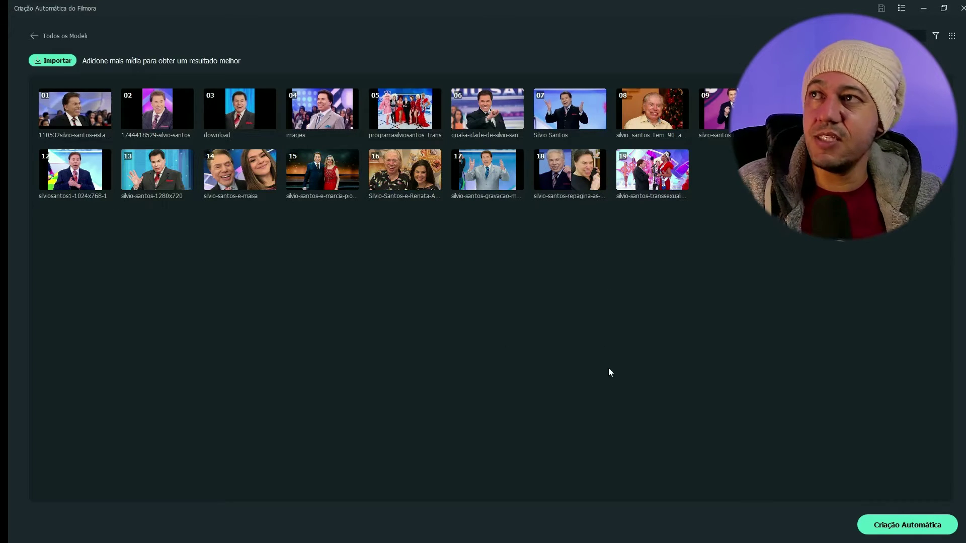
Step: Generate the automatic video from the imported photos and look through its full clip sequence
{"action": "left_click", "coordinate": [889, 523]}
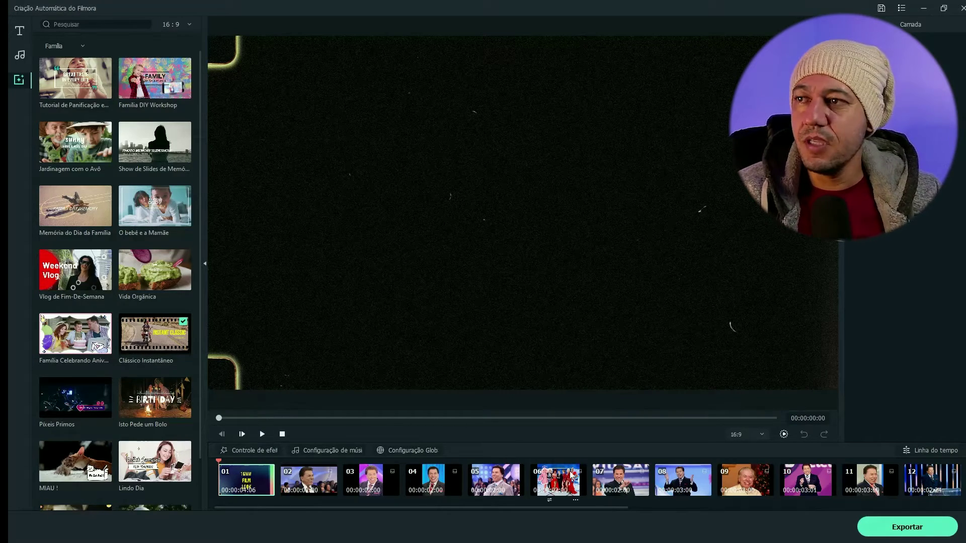
{"action": "mouse_move", "coordinate": [426, 481]}
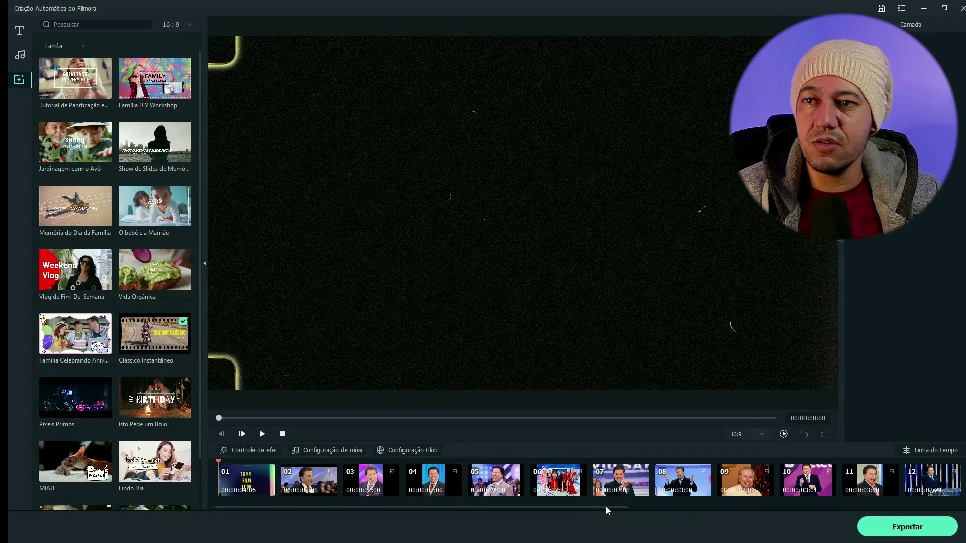
{"action": "left_click_drag", "start_coordinate": [602, 508], "coordinate": [959, 506]}
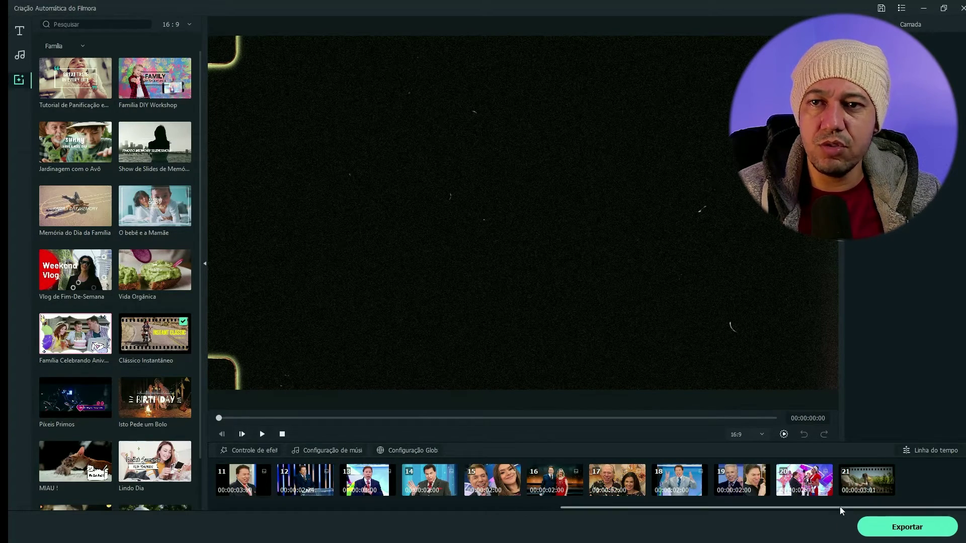
{"action": "left_click_drag", "start_coordinate": [841, 506], "coordinate": [459, 513]}
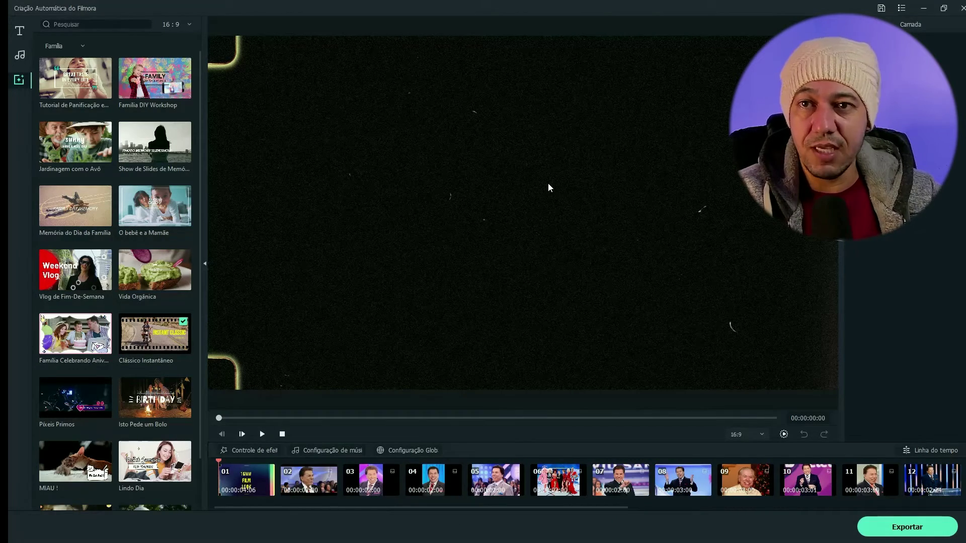
Step: Switch the generated project to timeline mode, saving the current project, and enlarge the timeline area to show more tracks
{"action": "left_click", "coordinate": [915, 450]}
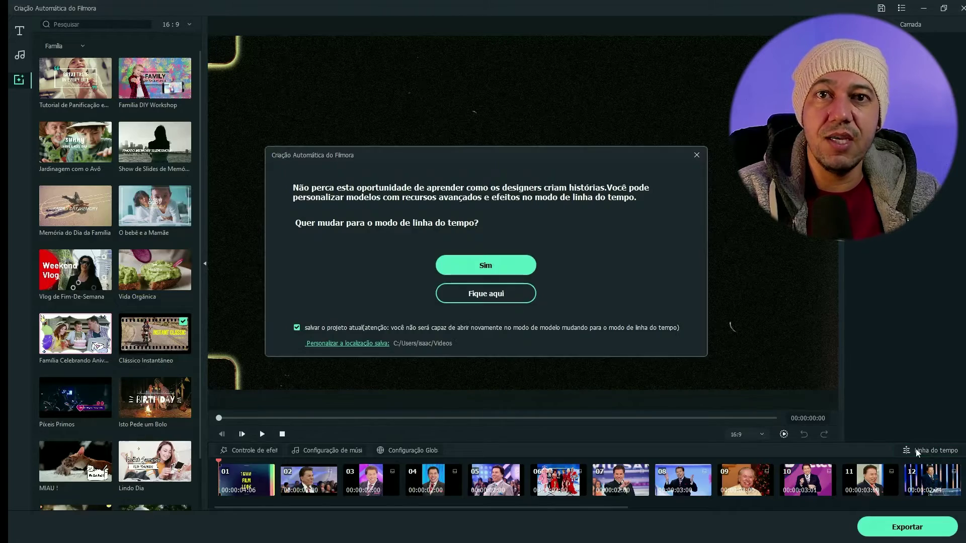
{"action": "left_click", "coordinate": [508, 269]}
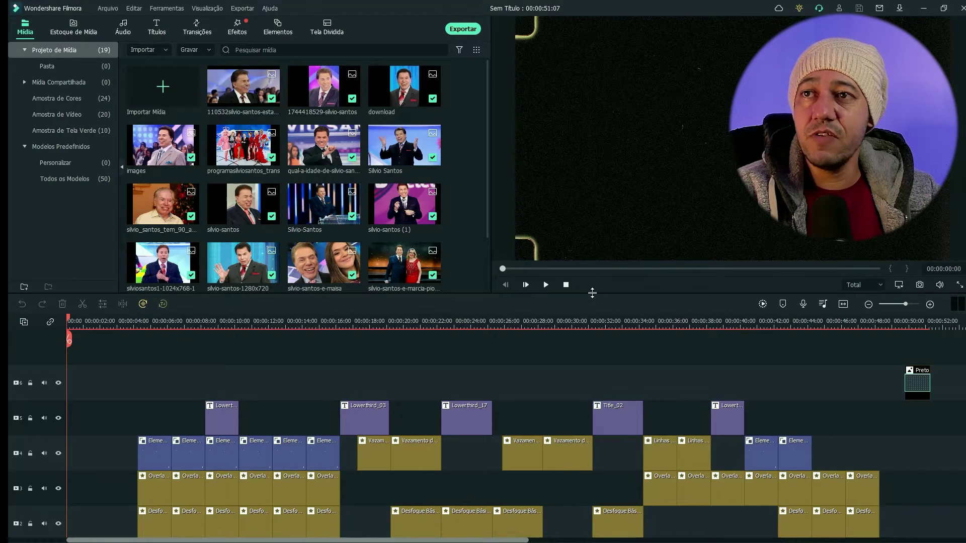
{"action": "left_click_drag", "start_coordinate": [592, 294], "coordinate": [595, 236]}
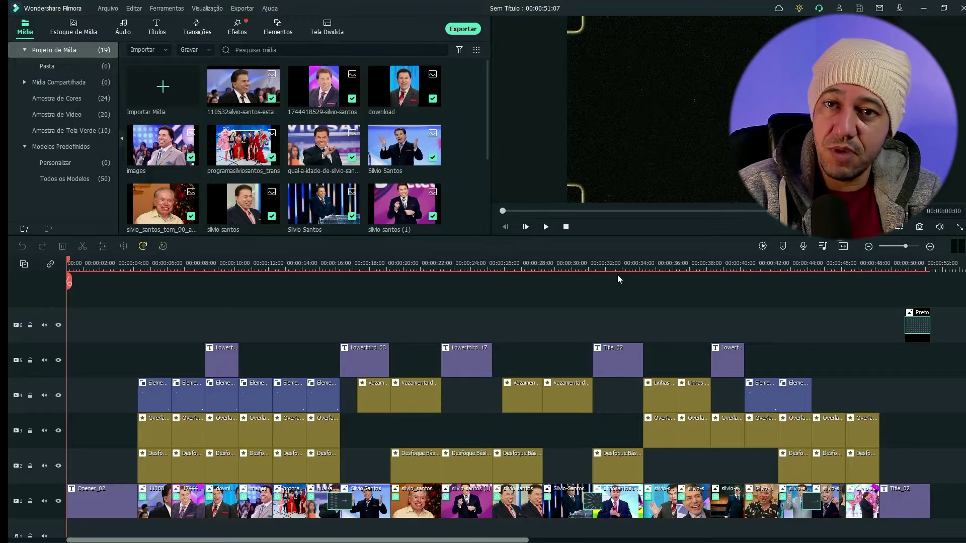
{"action": "scroll", "coordinate": [617, 275], "scroll_direction": "down", "scroll_amount": 3}
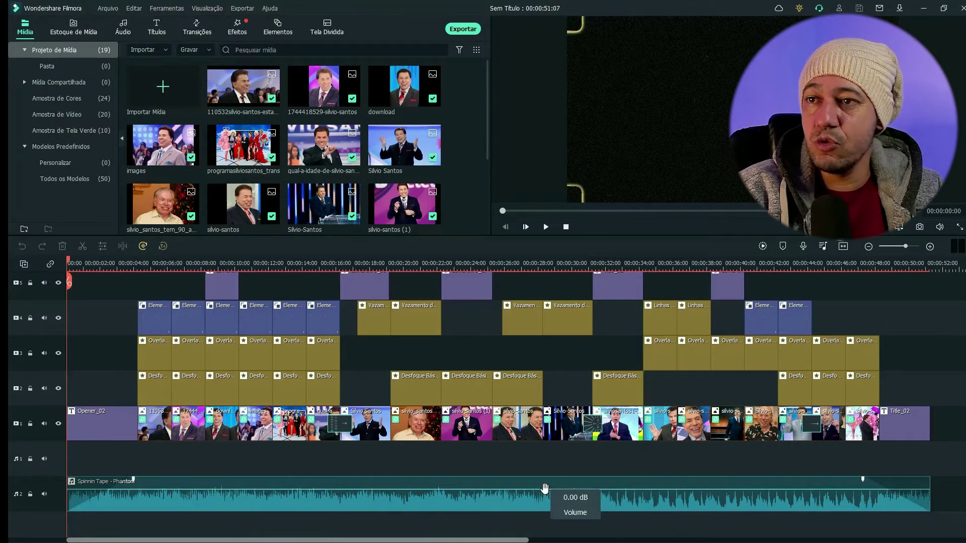
Step: Look over the audio library and project media, and lower the volume of the Spinnin Tape - Phantom background music
{"action": "left_click", "coordinate": [127, 34]}
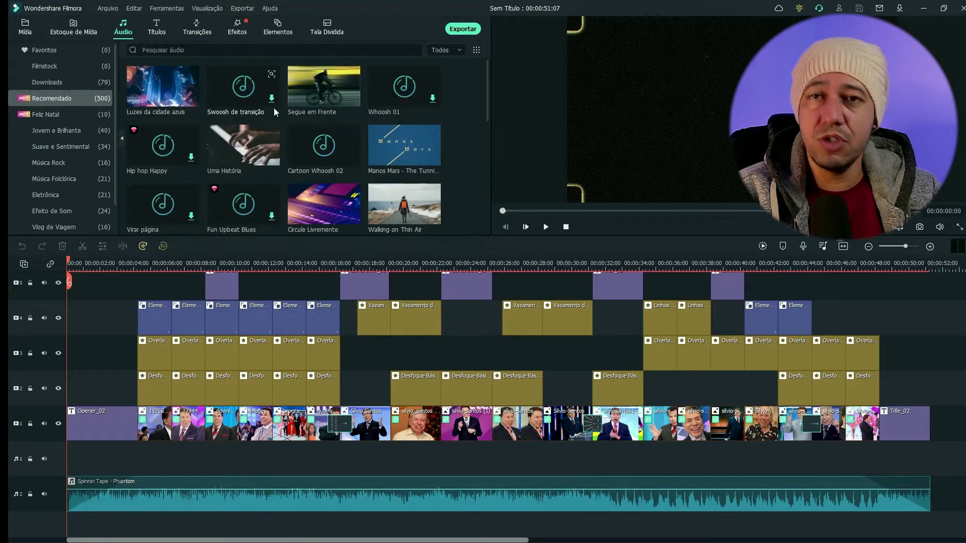
{"action": "left_click", "coordinate": [34, 29]}
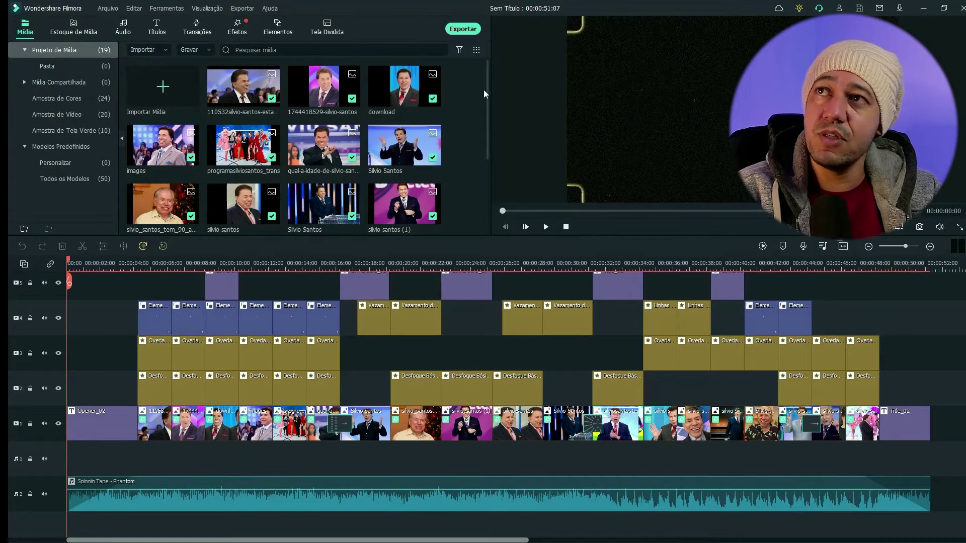
{"action": "left_click_drag", "start_coordinate": [485, 92], "coordinate": [472, 224]}
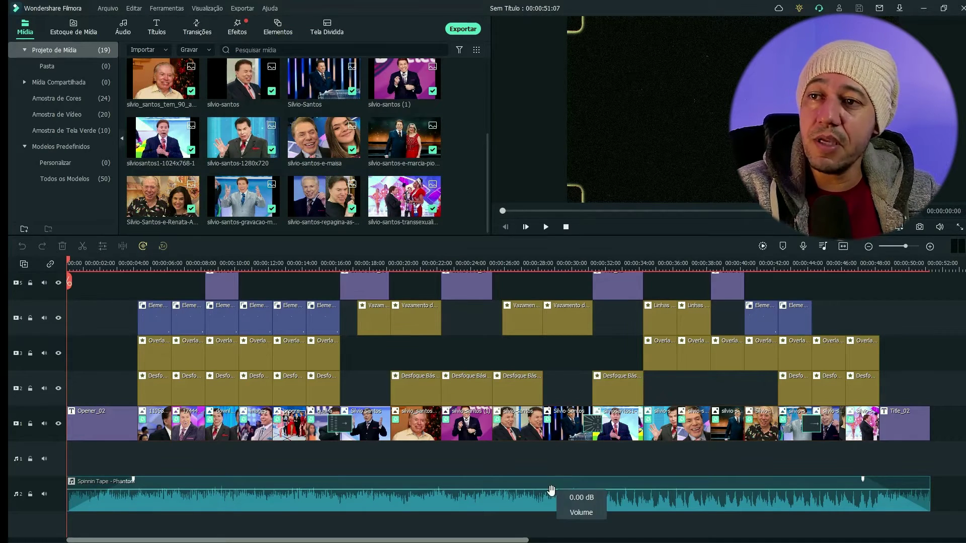
{"action": "left_click_drag", "start_coordinate": [551, 486], "coordinate": [550, 499]}
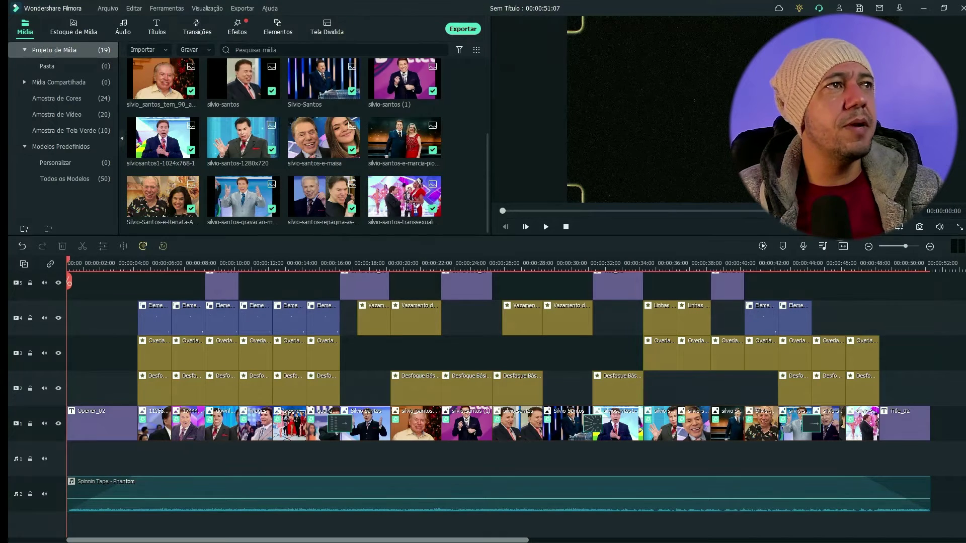
Step: Place the Sat Jun 11 2022 narration at the start of audio track 1 and remove its pauses with silence detection
{"action": "left_click_drag", "start_coordinate": [761, 352], "coordinate": [64, 455]}
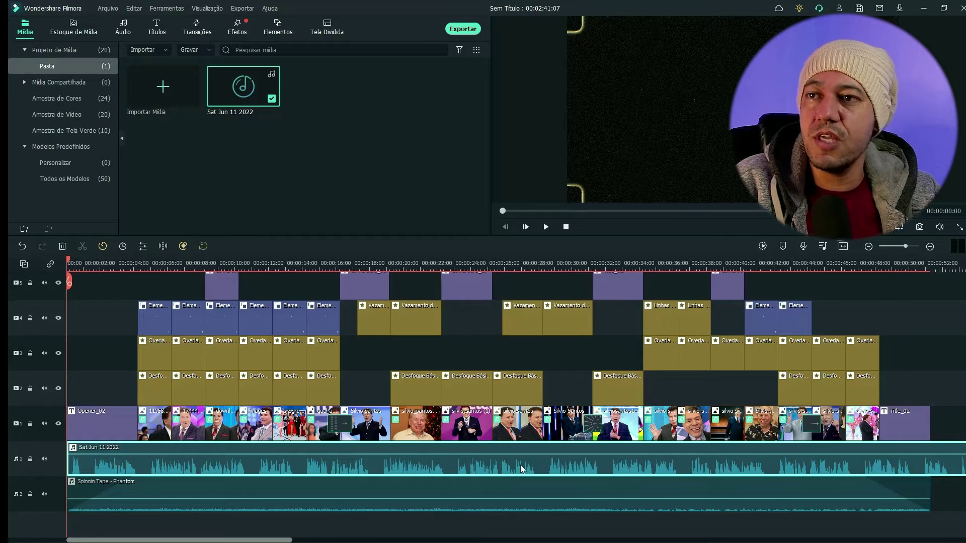
{"action": "left_click", "coordinate": [162, 246]}
{"action": "left_click", "coordinate": [232, 144]}
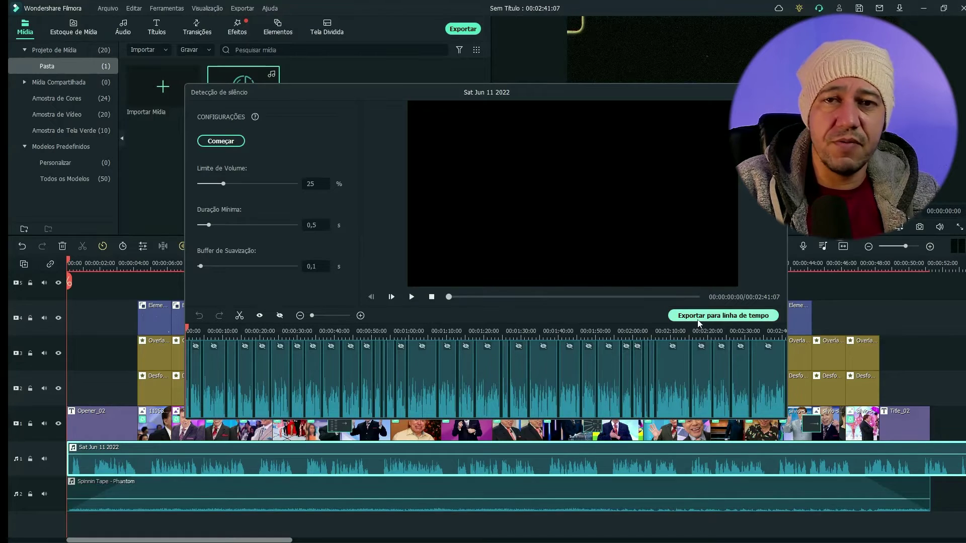
{"action": "left_click", "coordinate": [700, 317]}
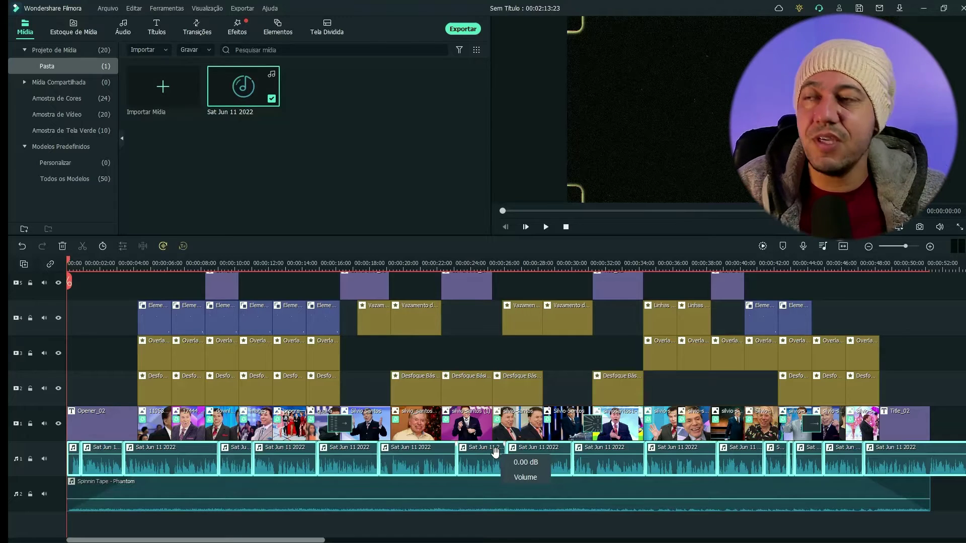
Step: Open the lower-third titles on video track 5 to examine their editable text, starting with "Now Presenting"
{"action": "scroll", "coordinate": [184, 456], "scroll_direction": "down", "scroll_amount": 1}
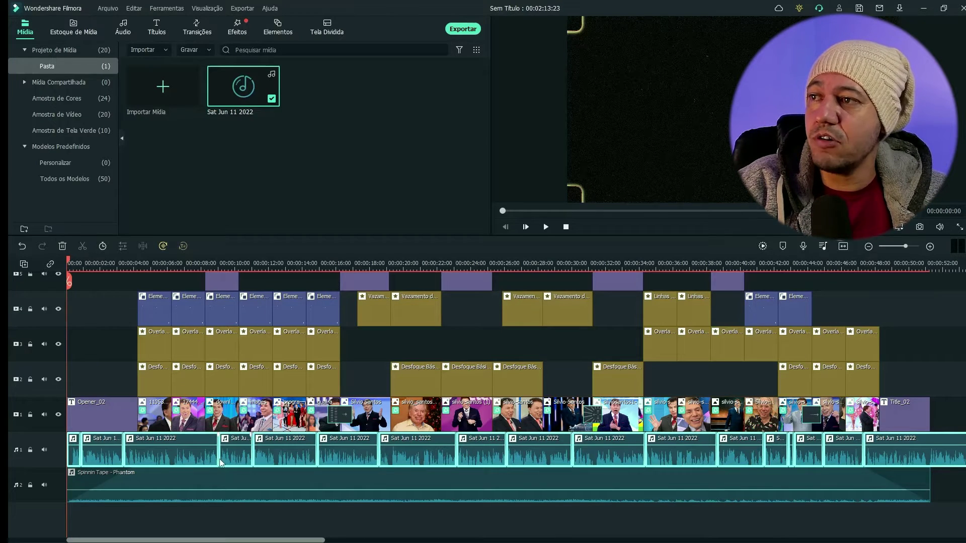
{"action": "scroll", "coordinate": [595, 312], "scroll_direction": "up", "scroll_amount": 3}
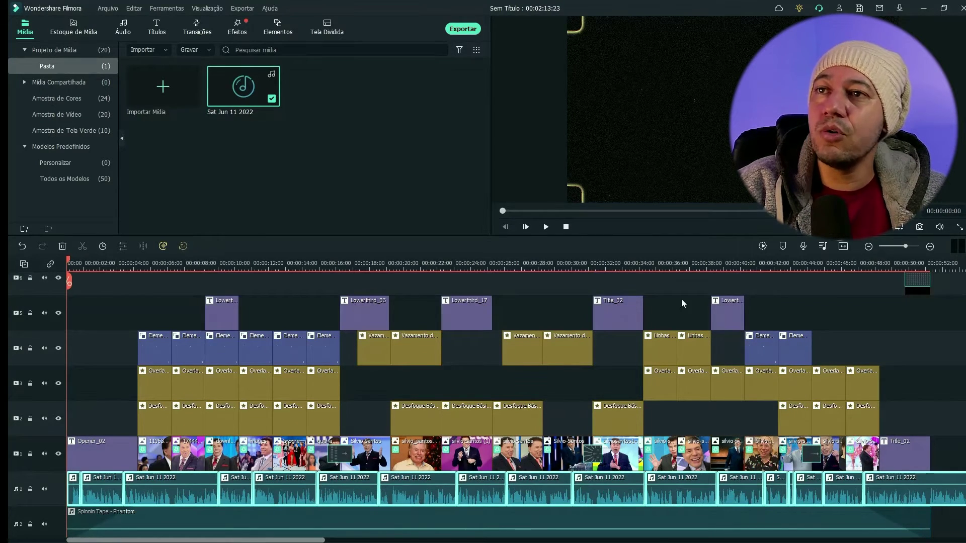
{"action": "left_click", "coordinate": [321, 284]}
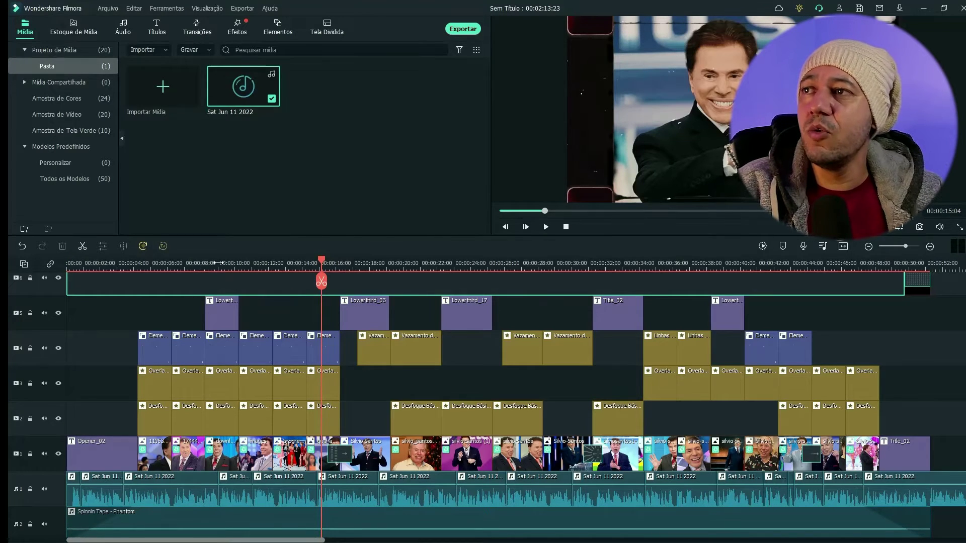
{"action": "left_click", "coordinate": [218, 285]}
{"action": "double_click", "coordinate": [224, 311]}
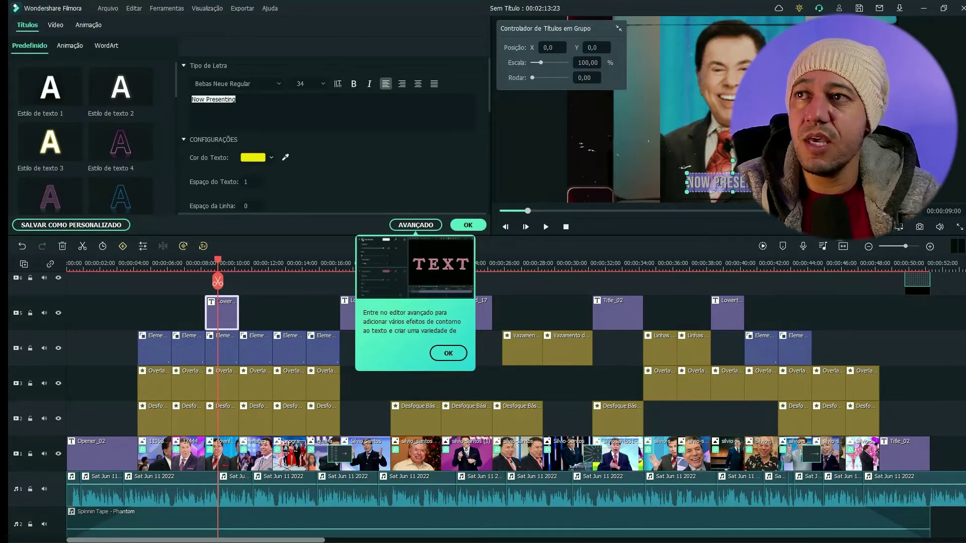
{"action": "left_click", "coordinate": [448, 354]}
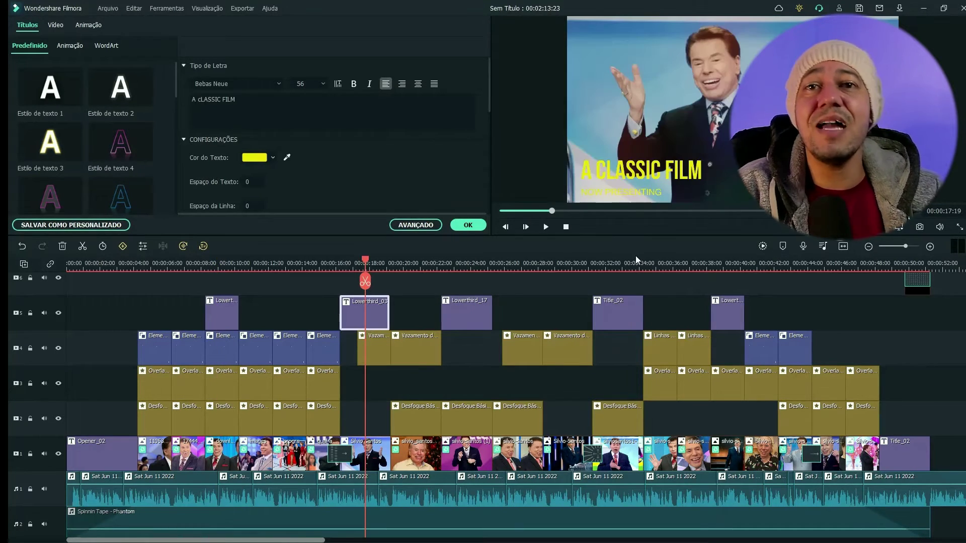
Step: Delete all the title clips from video track 5, leaving the effect and image tracks in place
{"action": "left_click", "coordinate": [727, 312]}
{"action": "left_click_drag", "start_coordinate": [690, 310], "coordinate": [206, 315]}
{"action": "key", "text": "Delete"}
{"action": "left_click", "coordinate": [207, 315]}
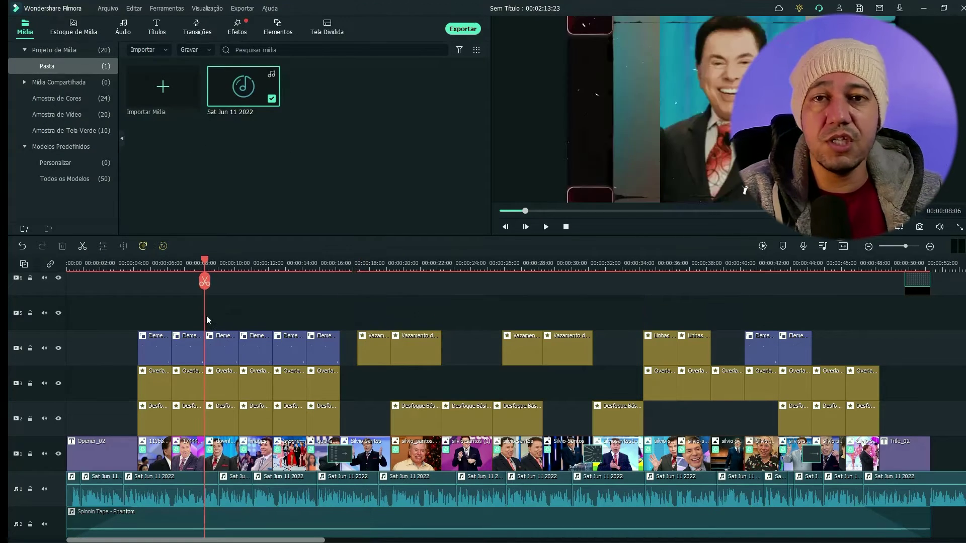
{"action": "scroll", "coordinate": [206, 316], "scroll_direction": "up", "scroll_amount": 1}
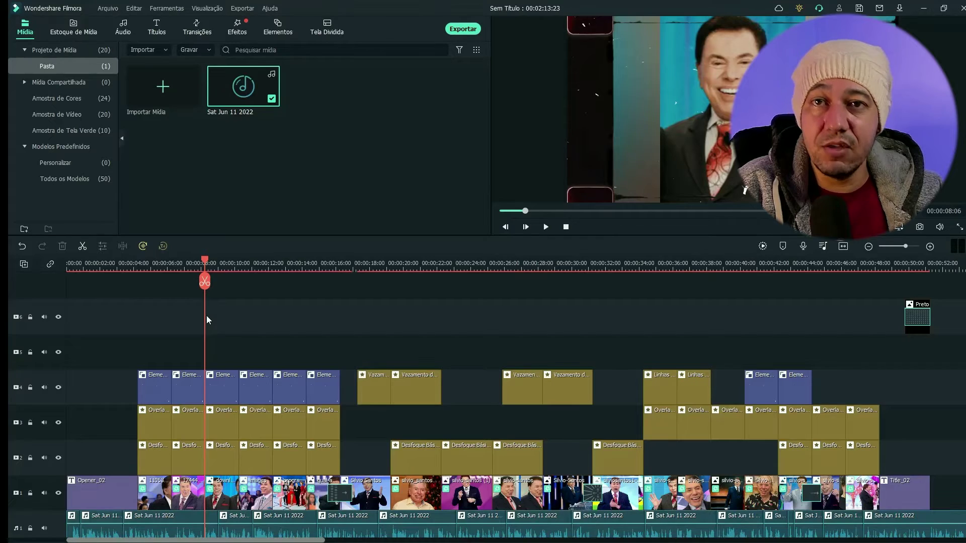
{"action": "scroll", "coordinate": [206, 316], "scroll_direction": "down", "scroll_amount": 2}
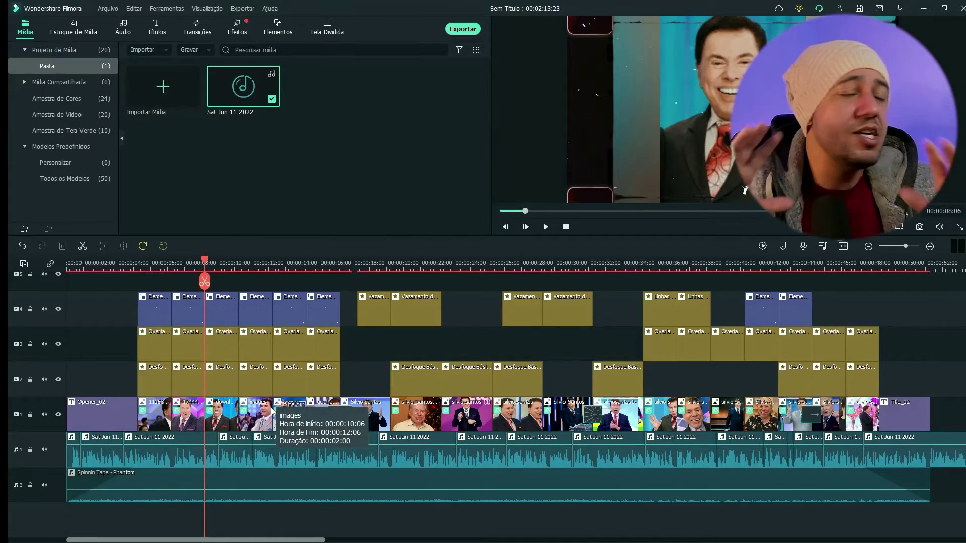
{"action": "left_click", "coordinate": [566, 227]}
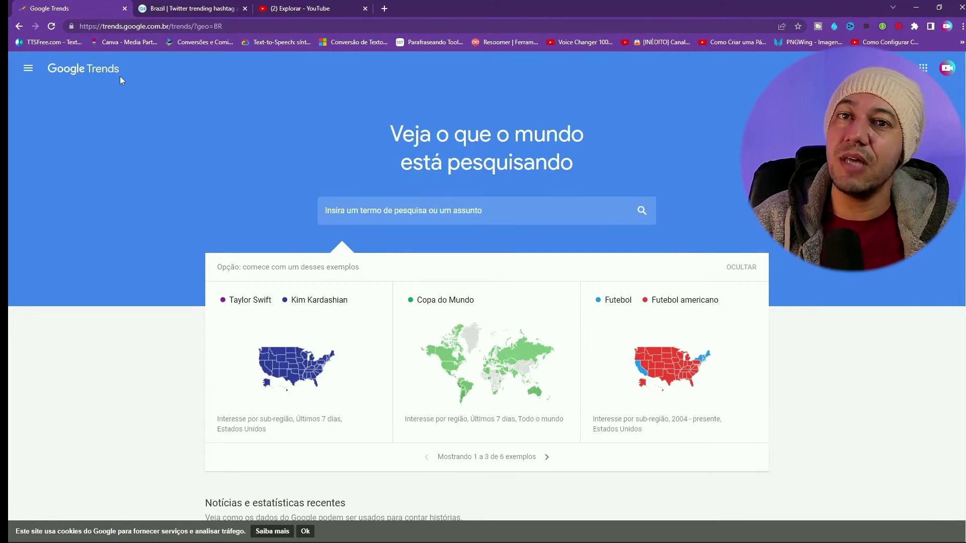
Step: In Google Trends, open the subscriptions page and examine the notification settings of the daily search trends subscription, leaving them unsaved
{"action": "left_click", "coordinate": [27, 68]}
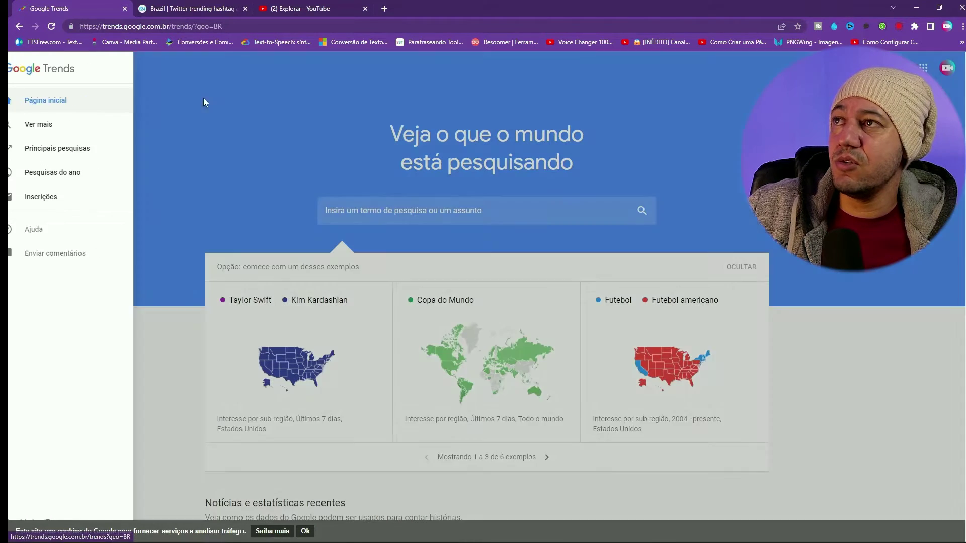
{"action": "left_click", "coordinate": [204, 98]}
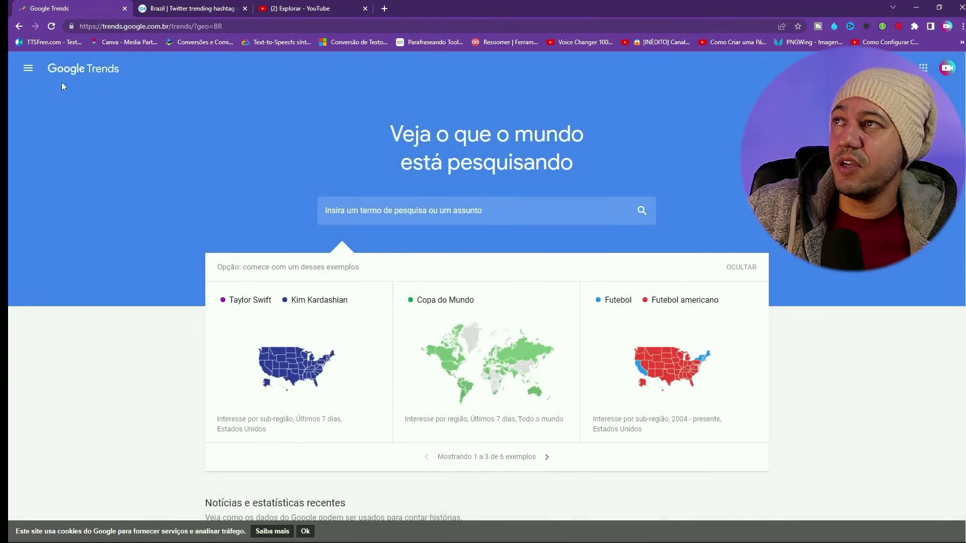
{"action": "left_click", "coordinate": [25, 74]}
{"action": "left_click", "coordinate": [66, 196]}
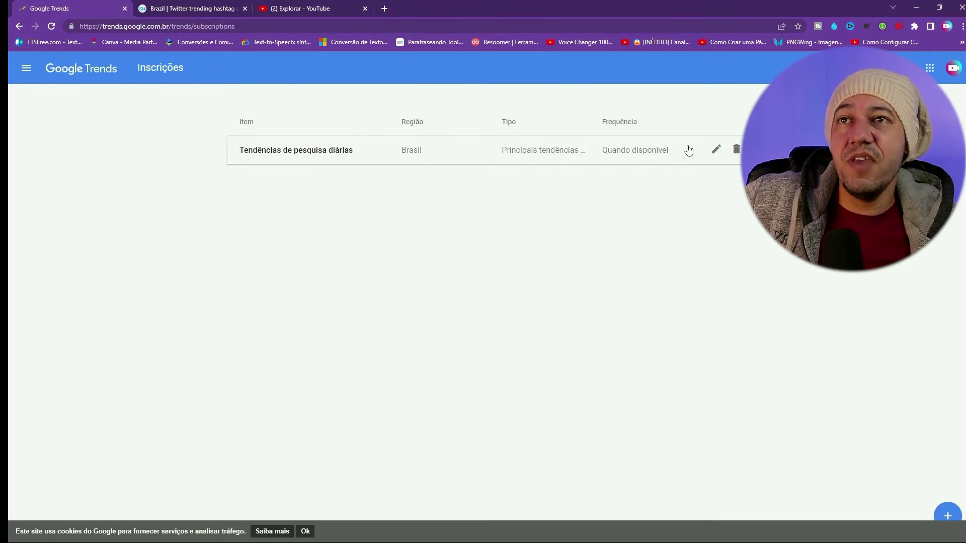
{"action": "left_click", "coordinate": [720, 156]}
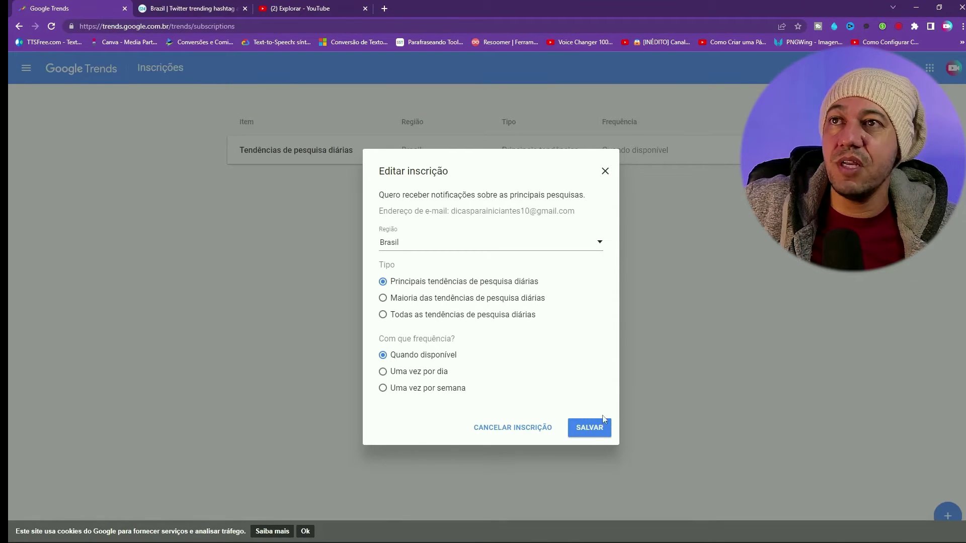
{"action": "left_click", "coordinate": [638, 205]}
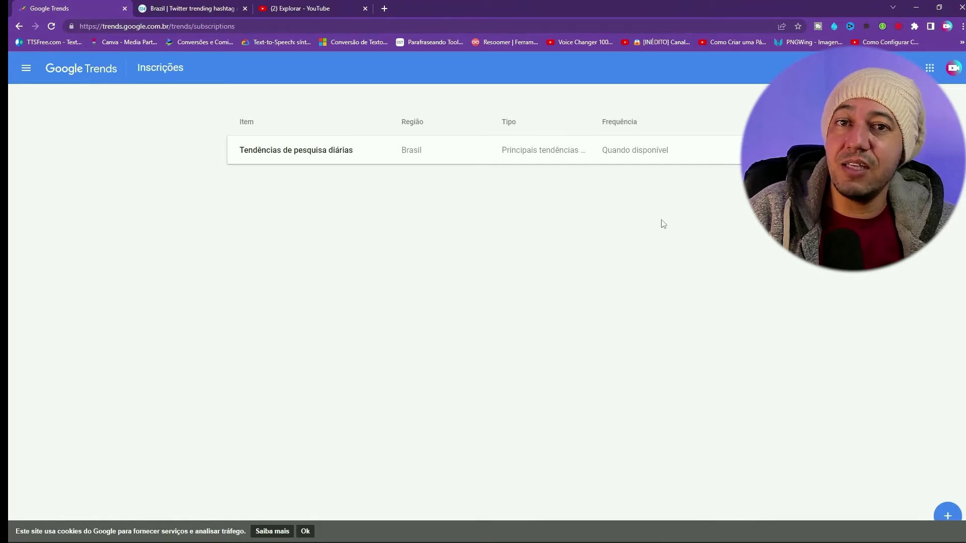
Step: Look through the daily top searches for Brazil, and view the real-time search trends filtered to the Esportes category
{"action": "left_click", "coordinate": [26, 69]}
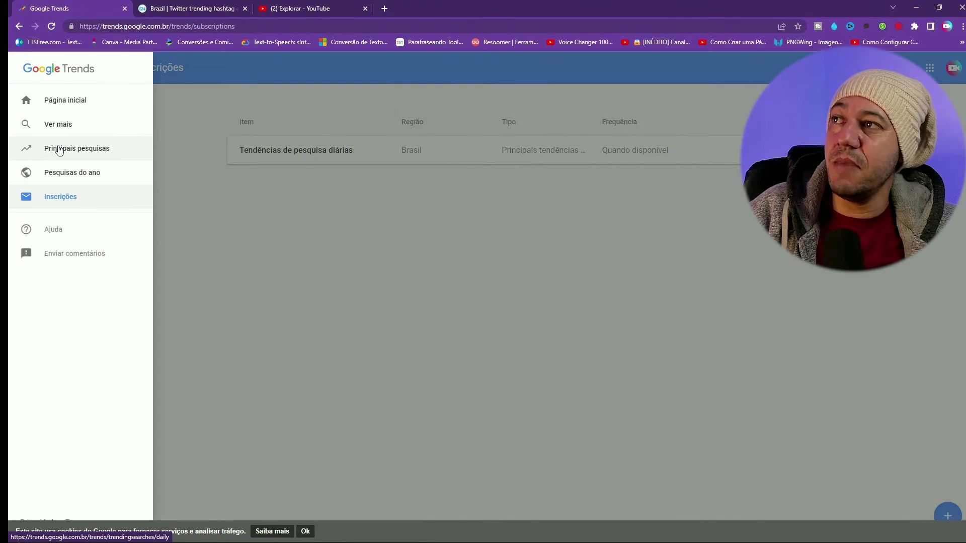
{"action": "left_click", "coordinate": [96, 156]}
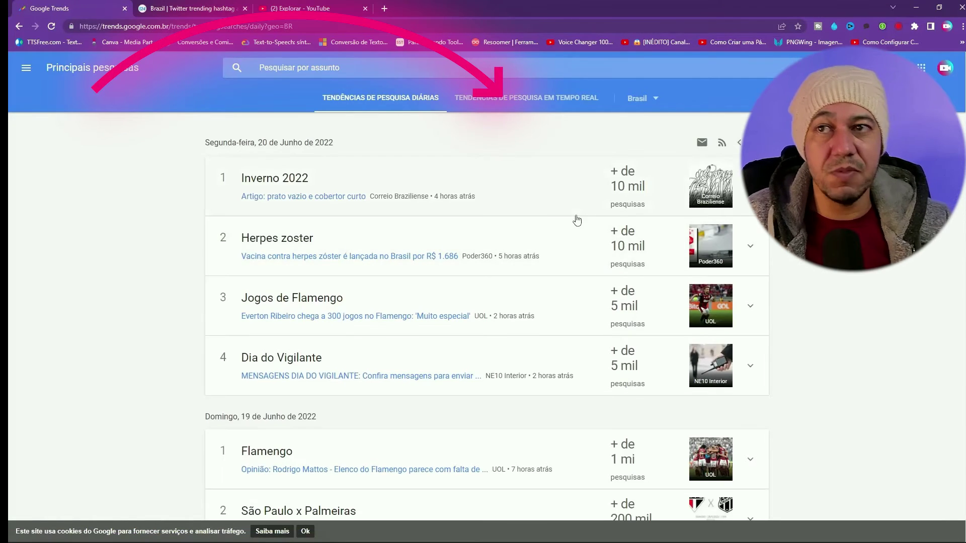
{"action": "left_click", "coordinate": [559, 101]}
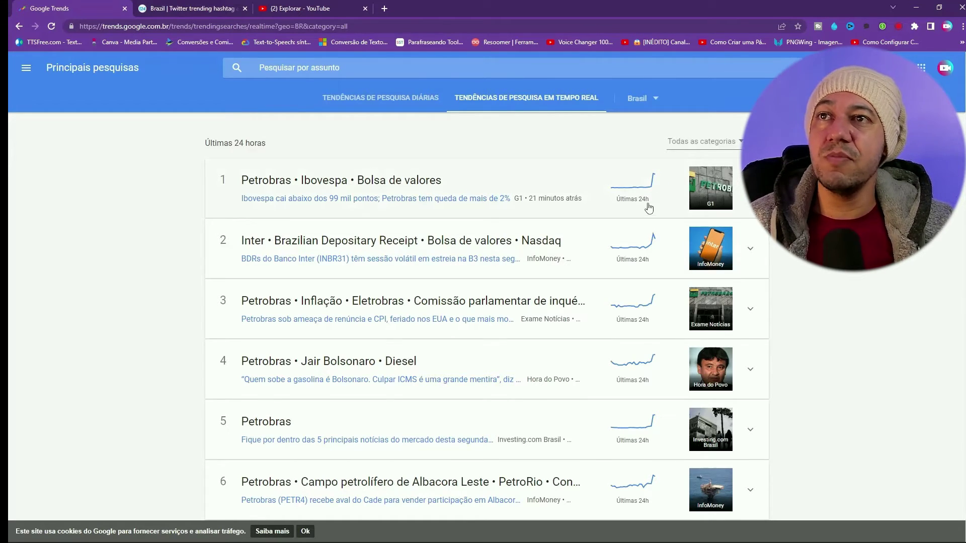
{"action": "left_click", "coordinate": [732, 147]}
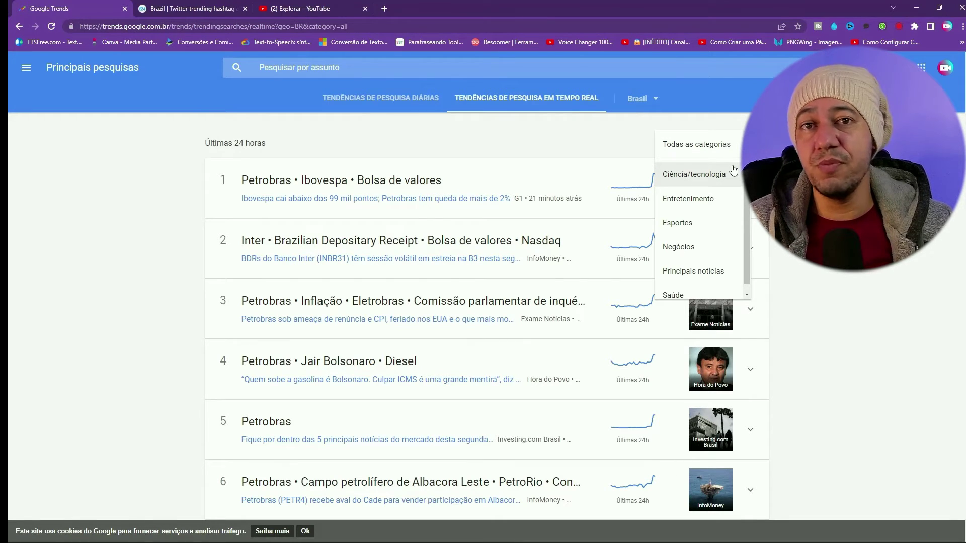
{"action": "left_click", "coordinate": [688, 229]}
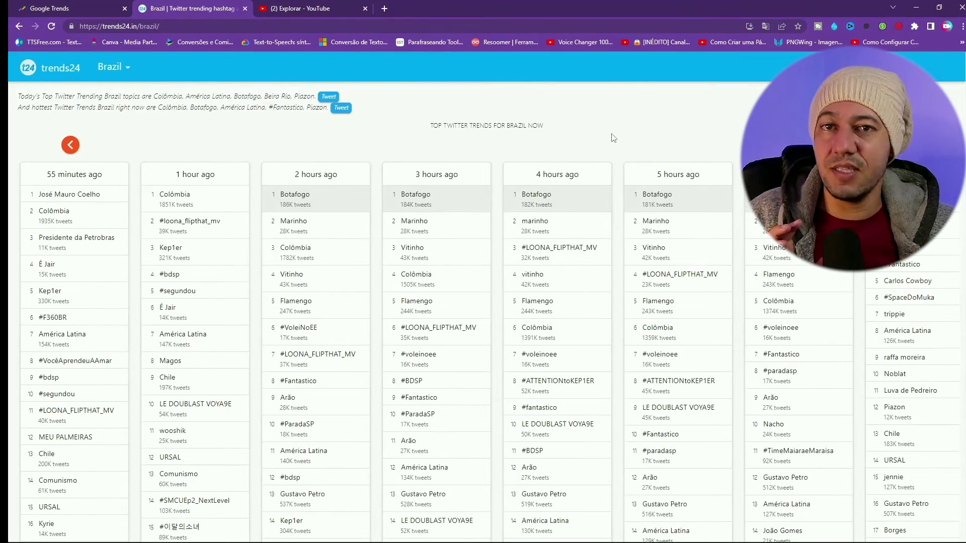
Step: Switch to YouTube and go from the home feed to the Explore page to look over the trending videos
{"action": "left_click", "coordinate": [297, 8]}
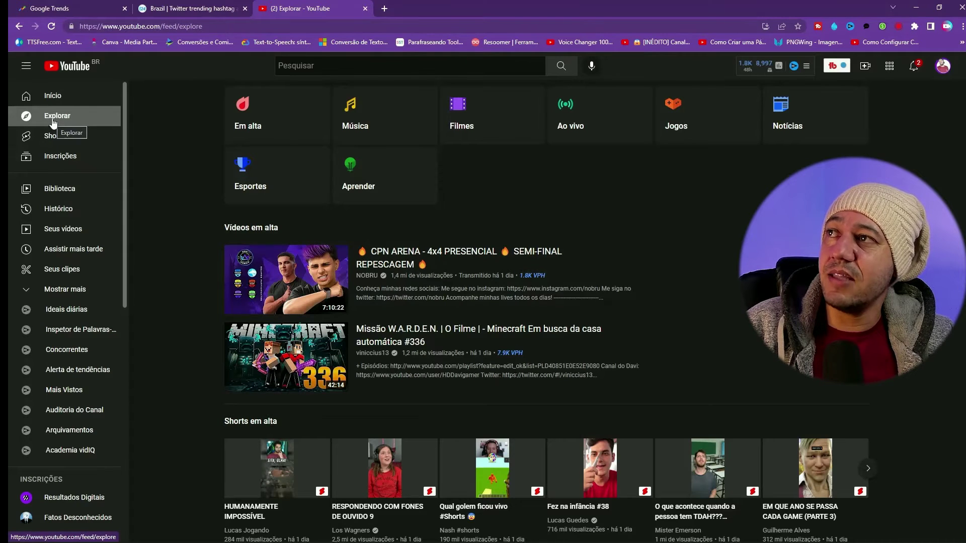
{"action": "left_click", "coordinate": [53, 97]}
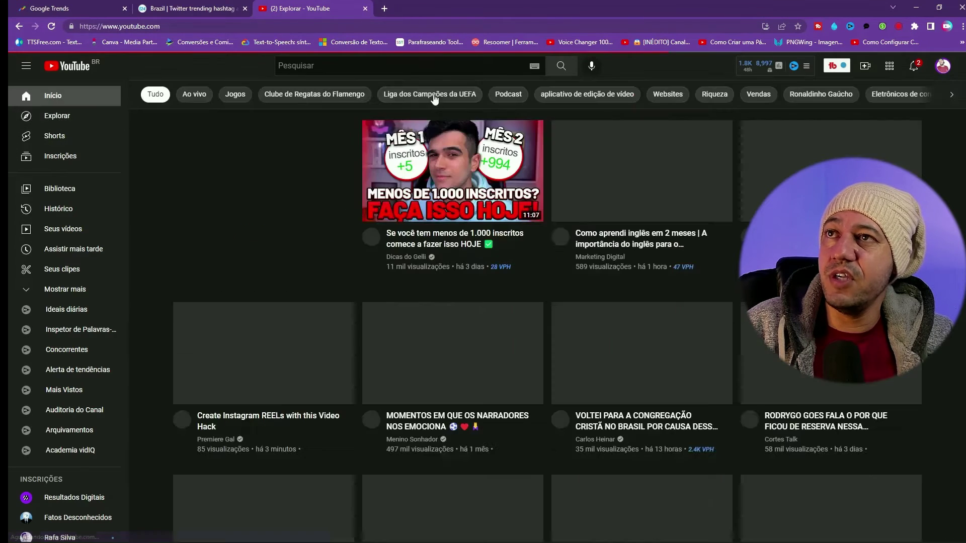
{"action": "left_click", "coordinate": [68, 123]}
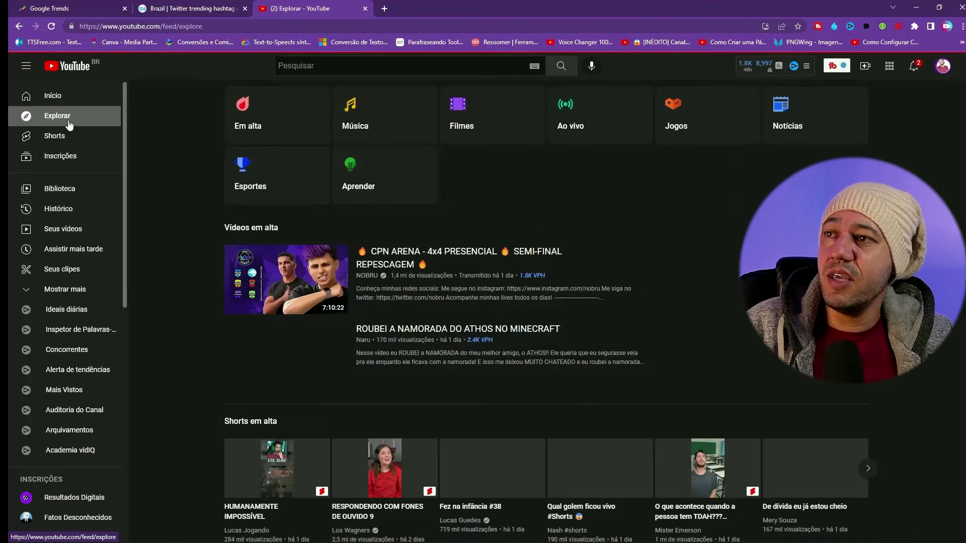